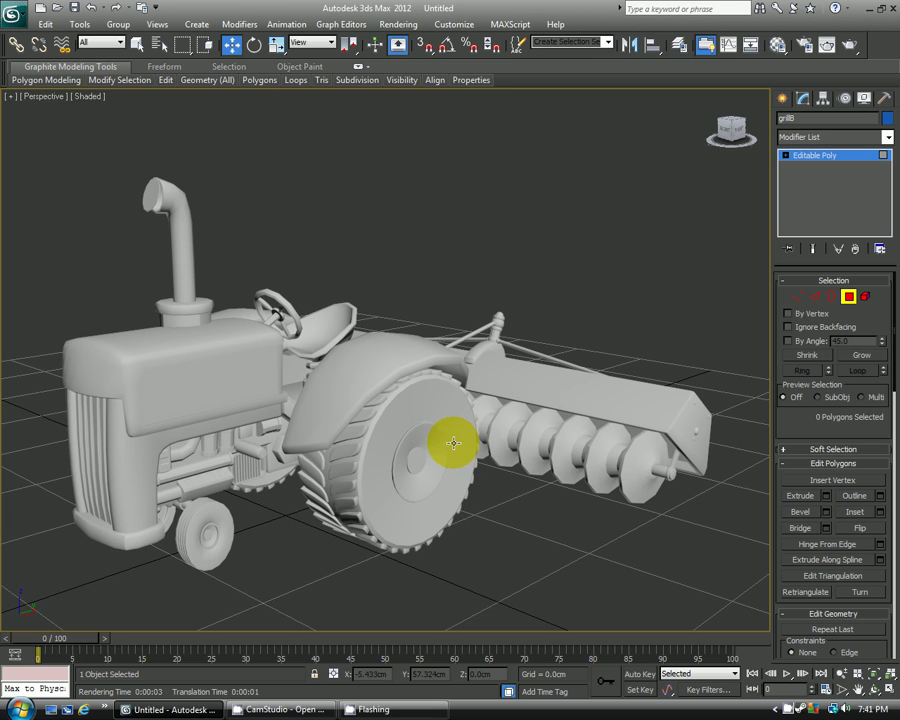
- Display edged faces on the tractor model and render the perspective view to check whether the wireframe shows
{"action": "middle_click_drag", "start_coordinate": [454, 442], "coordinate": [424, 411], "text": "alt"}
{"action": "key", "text": "F4"}
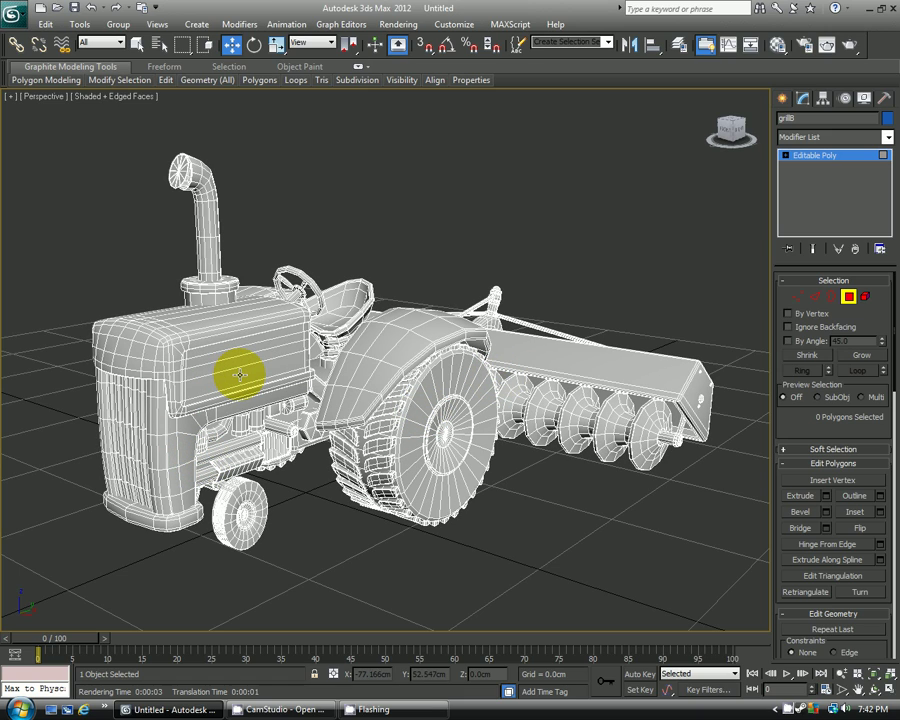
{"action": "key", "text": "shift+q"}
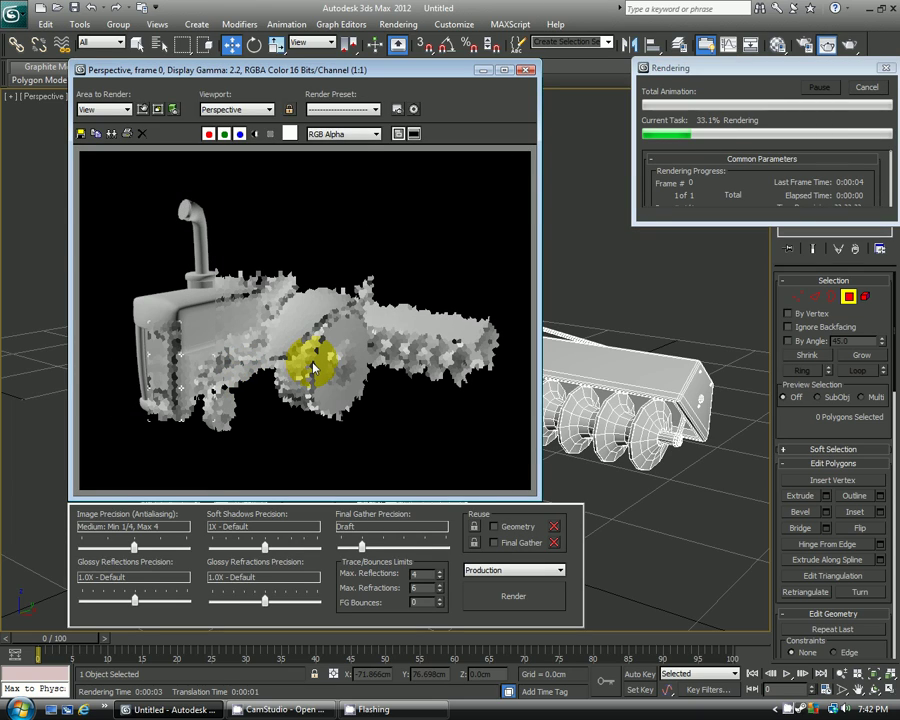
{"action": "left_click", "coordinate": [526, 70]}
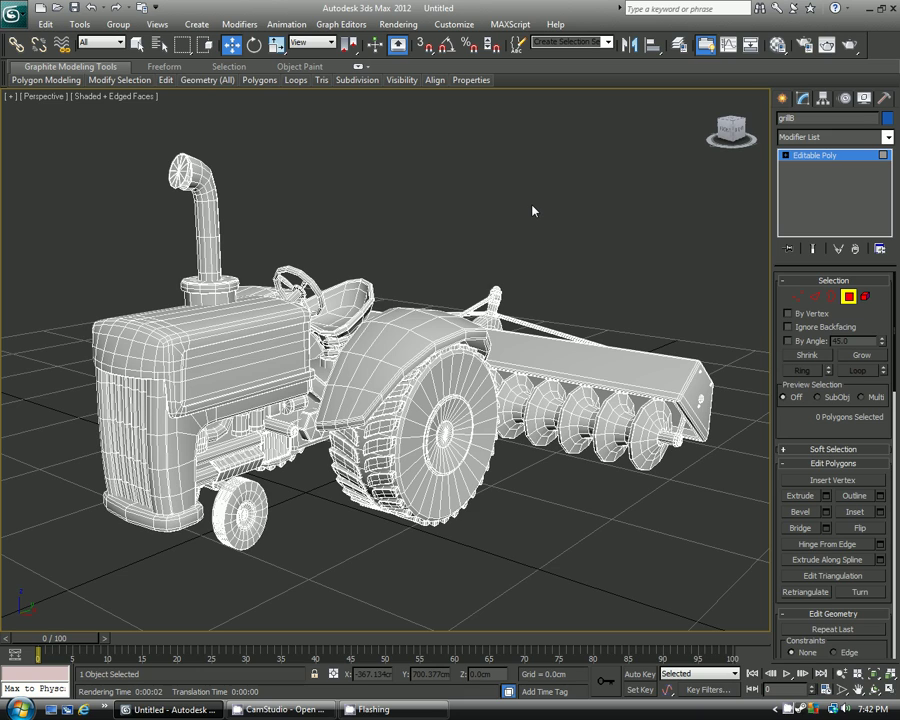
- Change the second sample material to a Composite material, keeping the old material as a sub-material
{"action": "middle_click_drag", "start_coordinate": [522, 209], "coordinate": [520, 214]}
{"action": "key", "text": "m"}
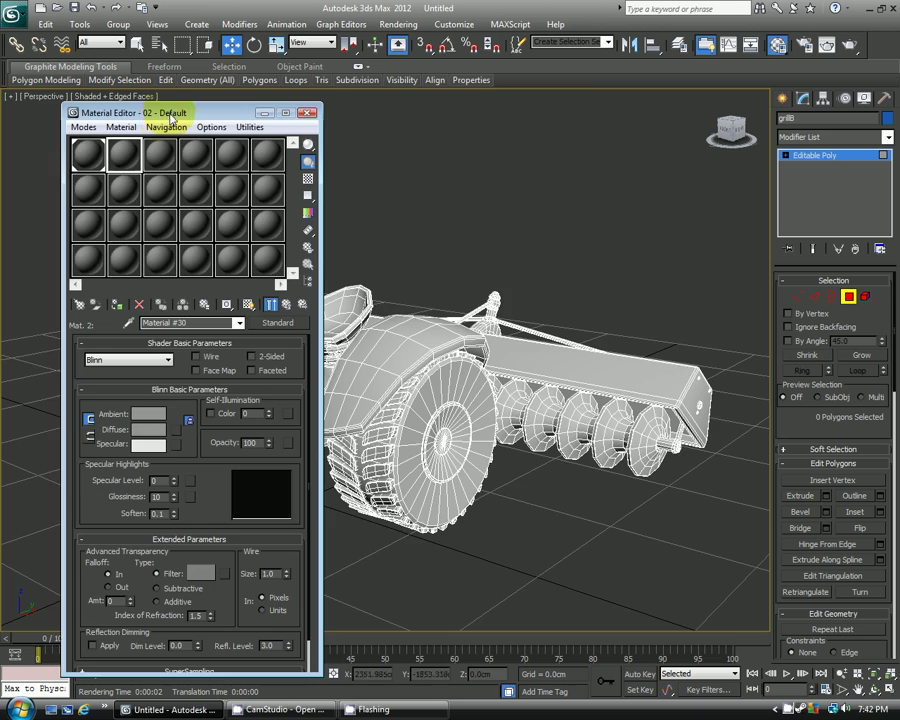
{"action": "left_click_drag", "start_coordinate": [179, 112], "coordinate": [666, 63]}
{"action": "left_click", "coordinate": [619, 108]}
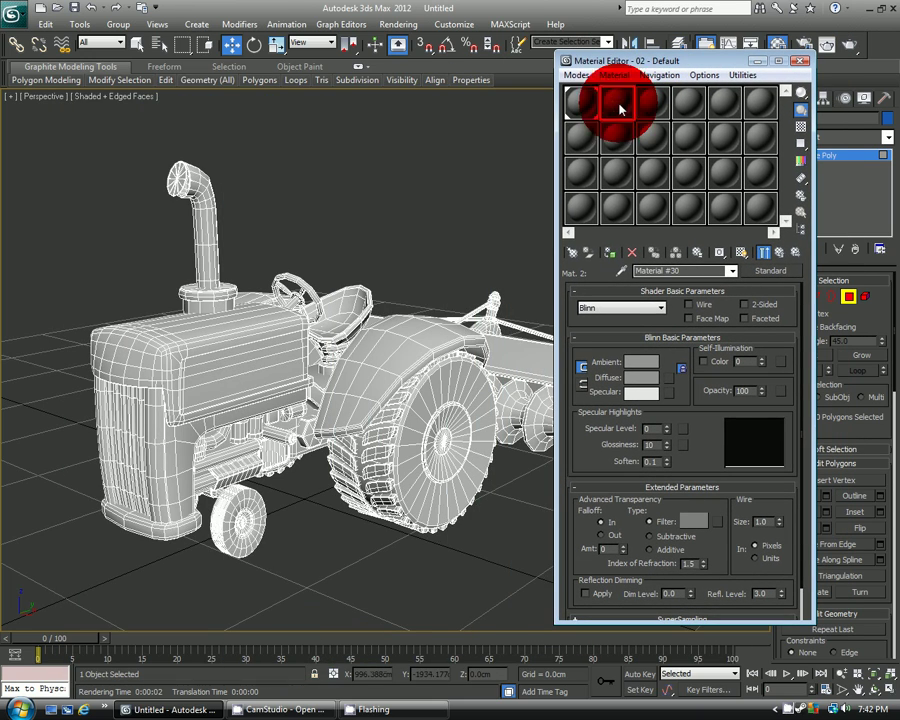
{"action": "left_click", "coordinate": [771, 272]}
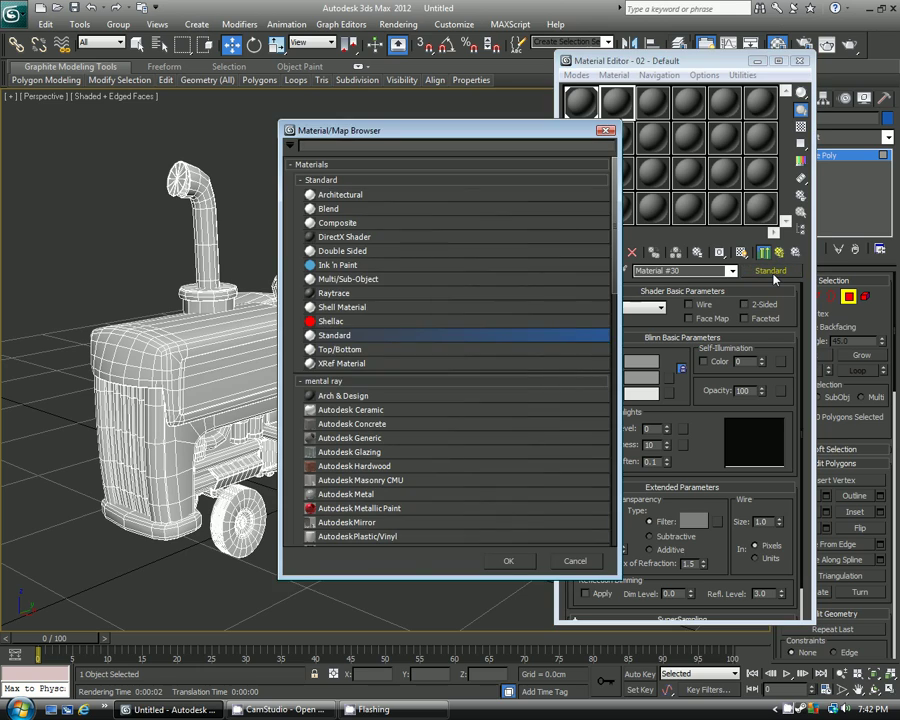
{"action": "double_click", "coordinate": [365, 224]}
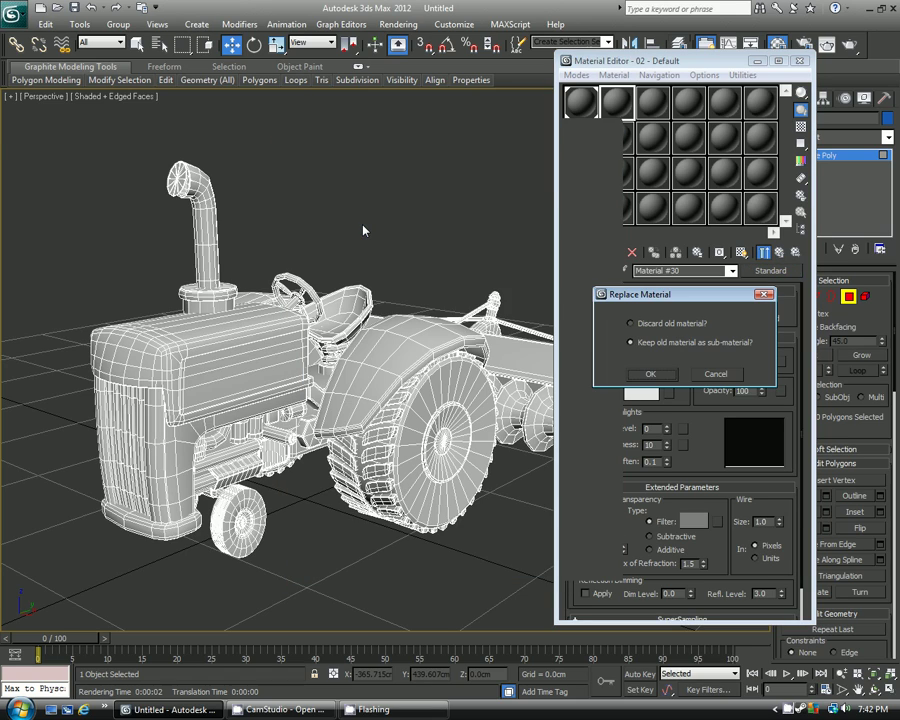
{"action": "left_click_drag", "start_coordinate": [675, 296], "coordinate": [441, 271]}
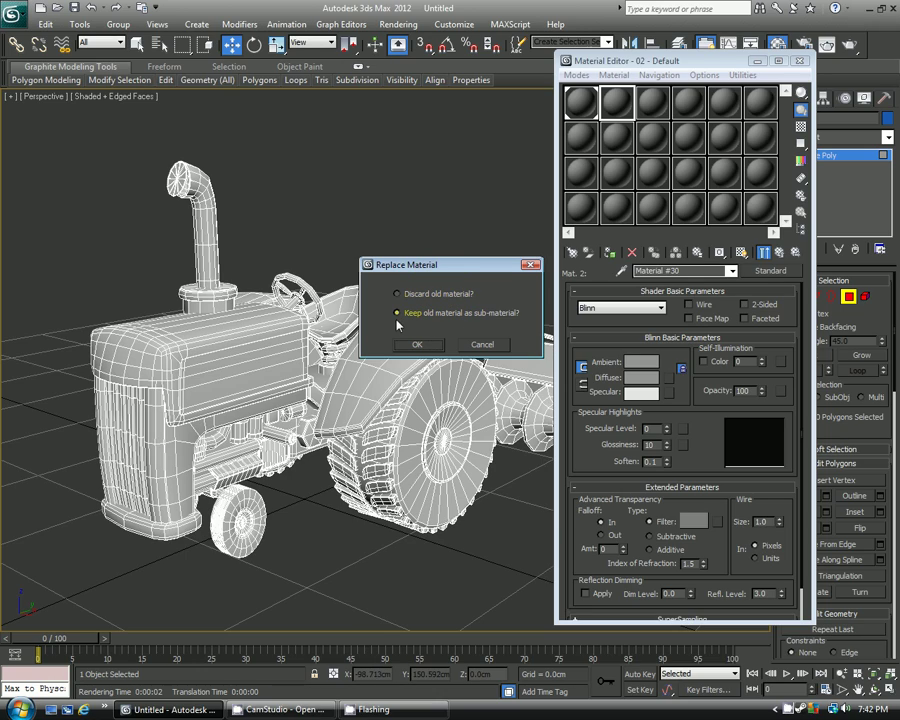
{"action": "left_click", "coordinate": [418, 345]}
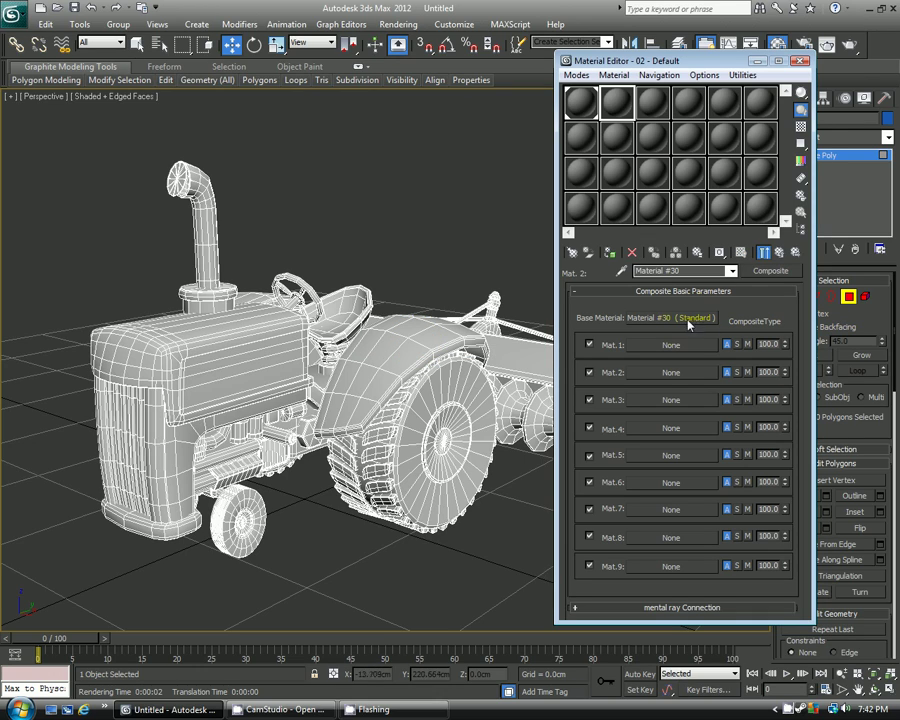
- Add a Standard material as Mat.1 of the composite and set its diffuse colour to blue (RGB 27, 27, 217)
{"action": "left_click", "coordinate": [640, 344]}
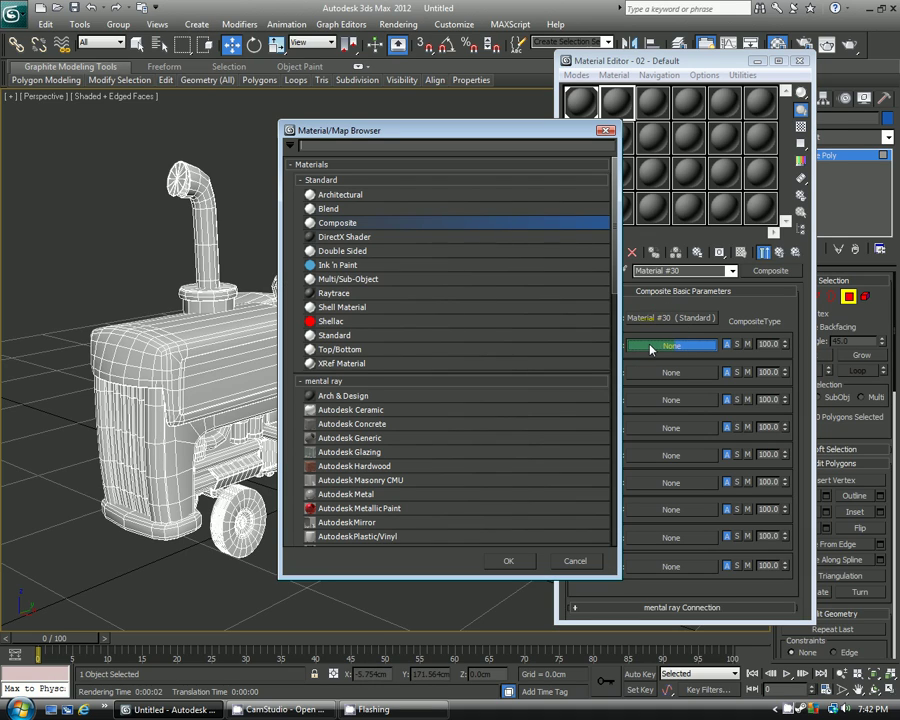
{"action": "double_click", "coordinate": [336, 336]}
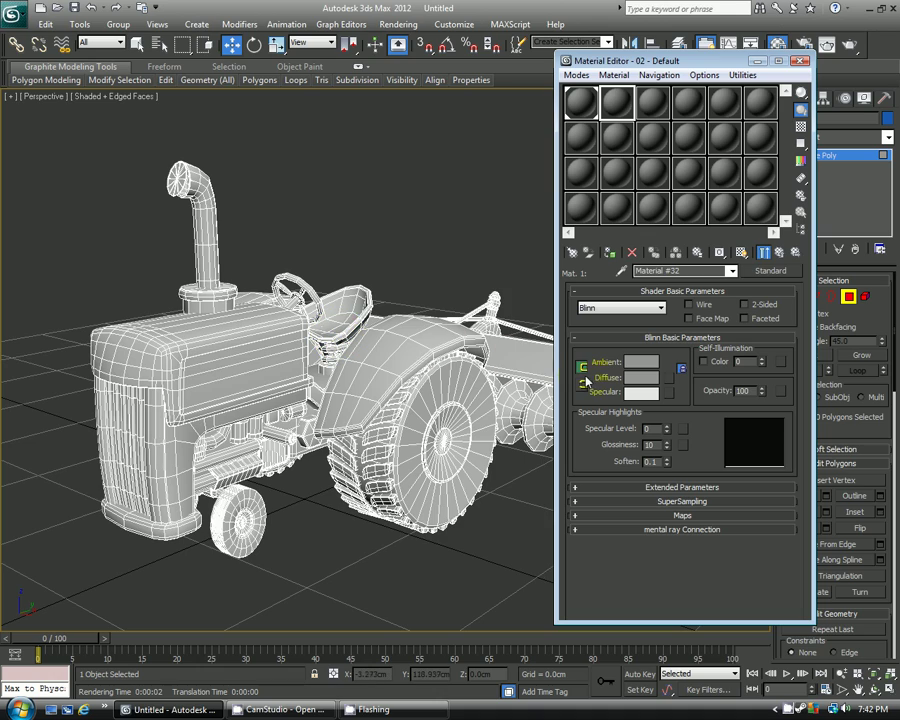
{"action": "left_click", "coordinate": [638, 378]}
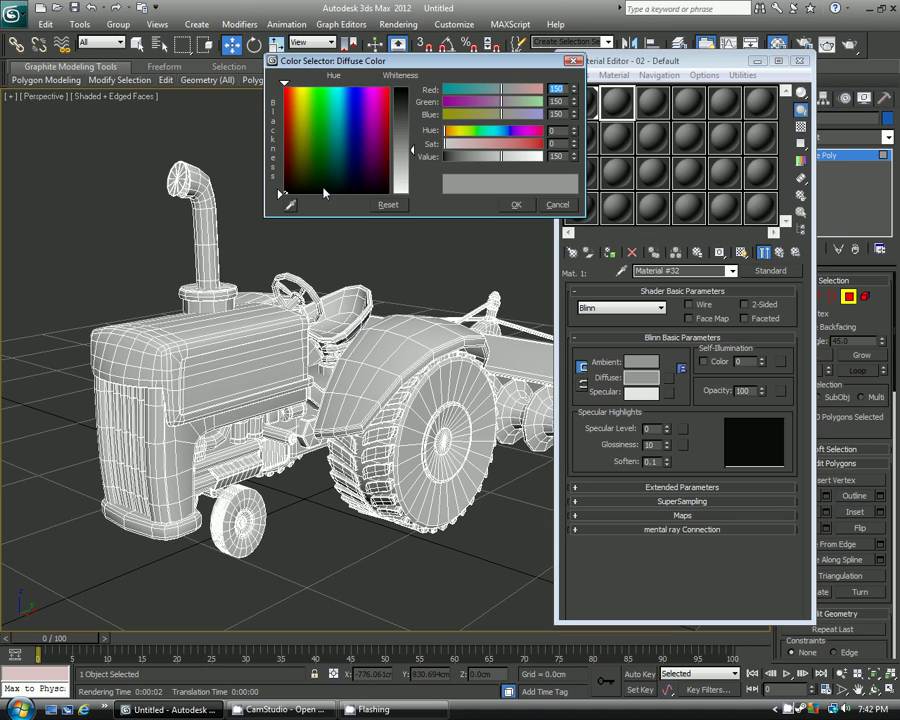
{"action": "left_click_drag", "start_coordinate": [348, 135], "coordinate": [356, 108]}
{"action": "left_click_drag", "start_coordinate": [401, 133], "coordinate": [401, 97]}
{"action": "left_click", "coordinate": [516, 205]}
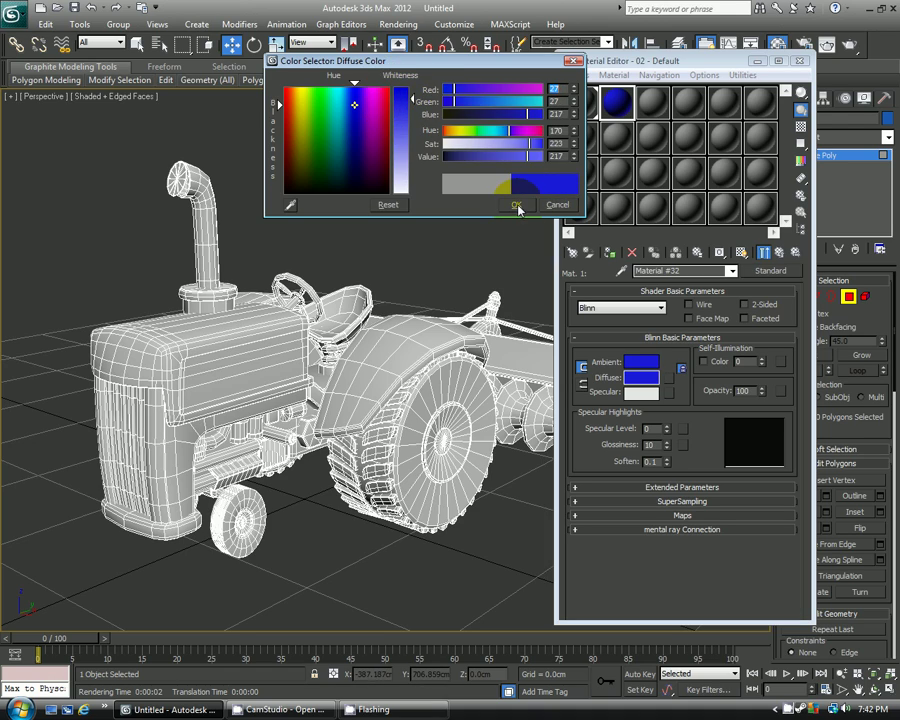
{"action": "left_click", "coordinate": [782, 253]}
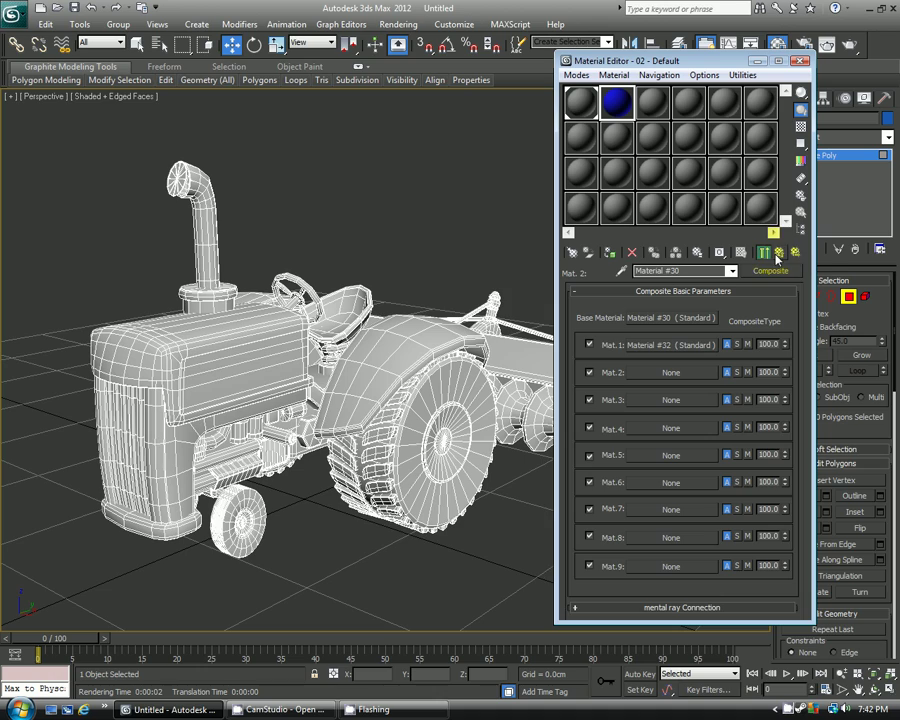
{"action": "left_click", "coordinate": [679, 344]}
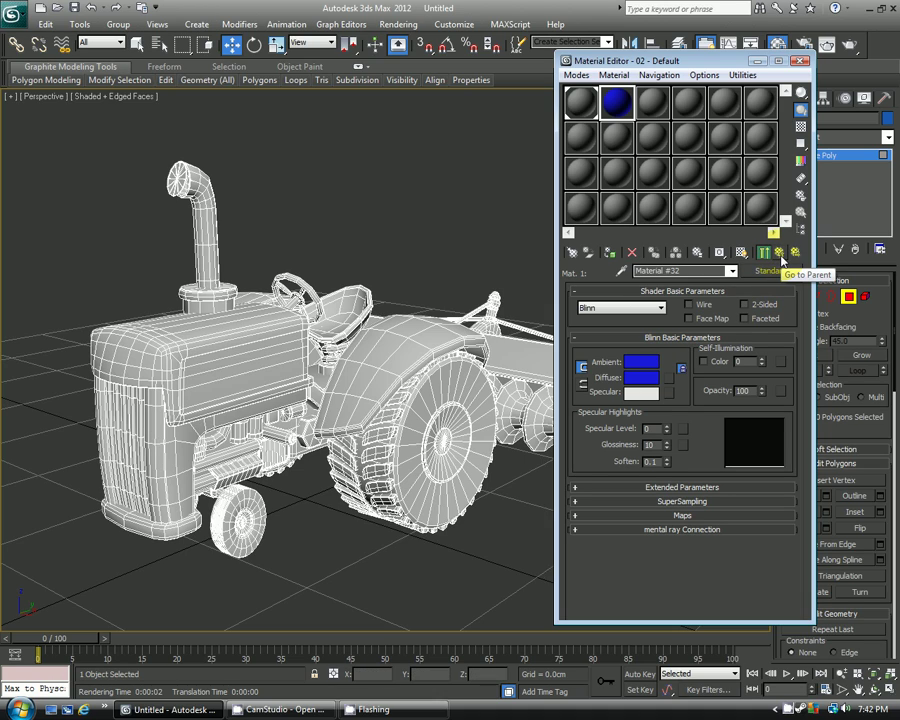
{"action": "left_click", "coordinate": [782, 255]}
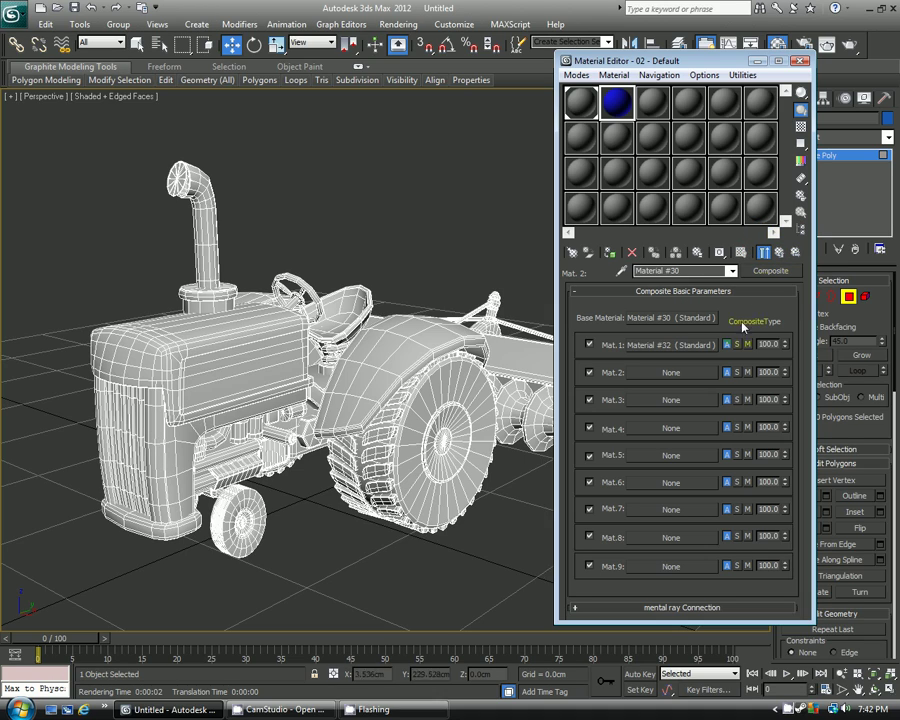
- Add a Standard material as Mat.2 of the composite with a white diffuse colour and Wire enabled
{"action": "left_click", "coordinate": [672, 373]}
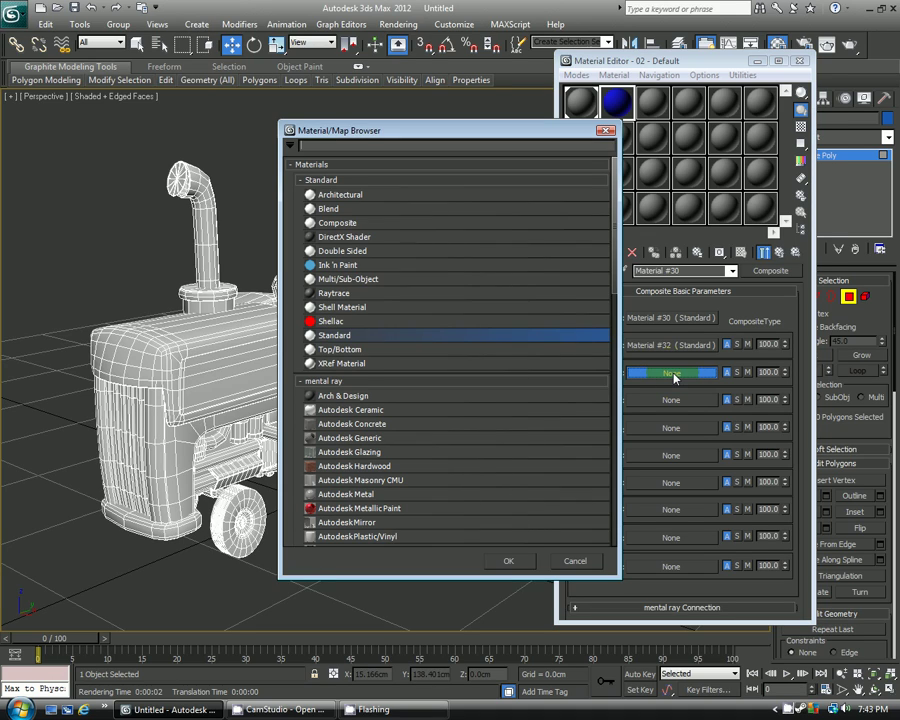
{"action": "double_click", "coordinate": [332, 341]}
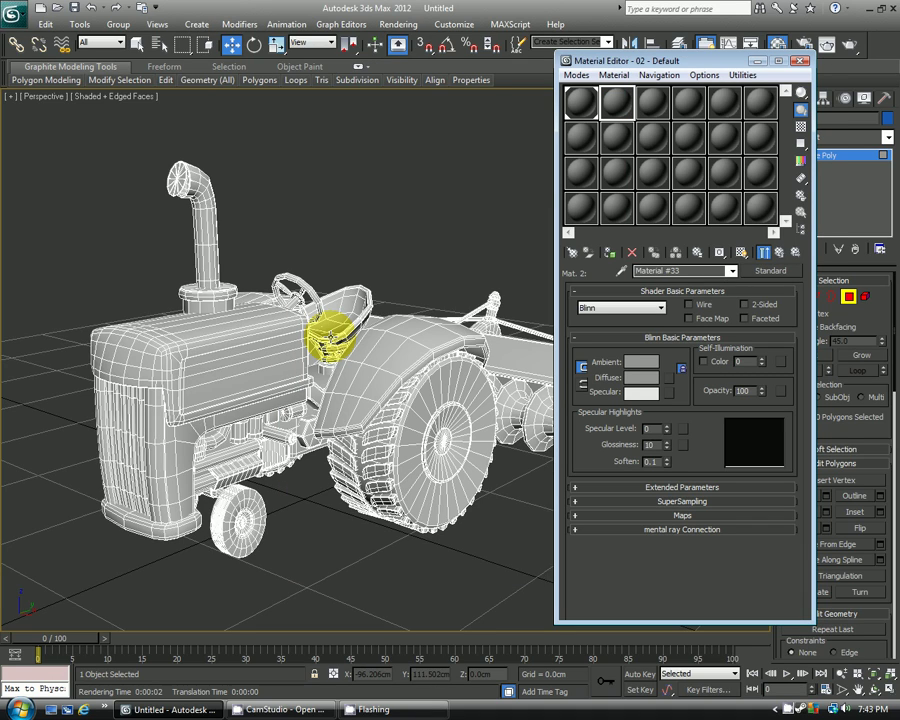
{"action": "left_click", "coordinate": [643, 378]}
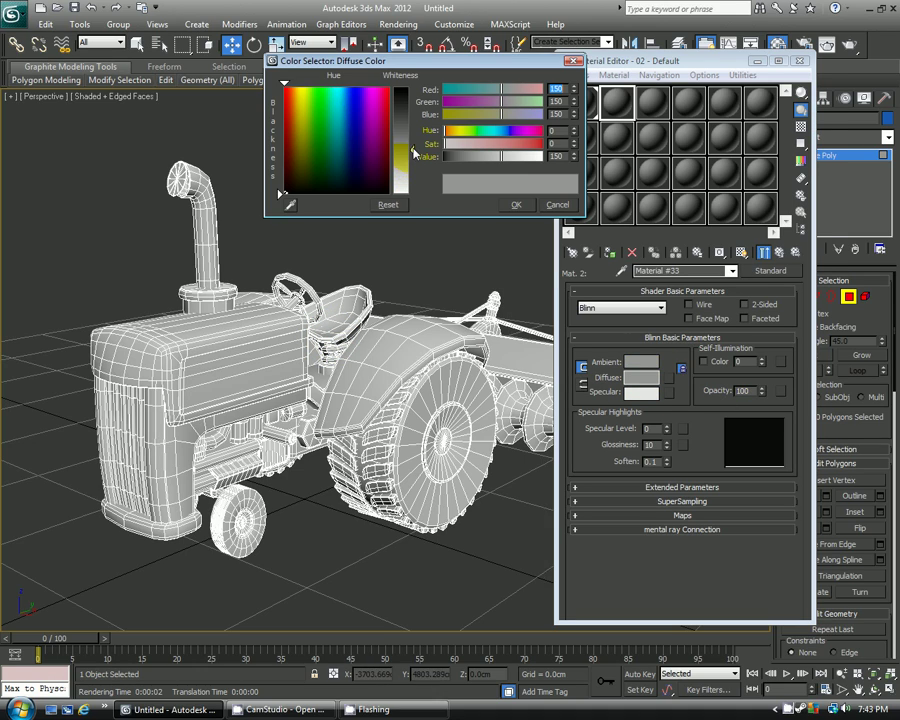
{"action": "left_click_drag", "start_coordinate": [414, 150], "coordinate": [411, 192]}
{"action": "left_click", "coordinate": [514, 206]}
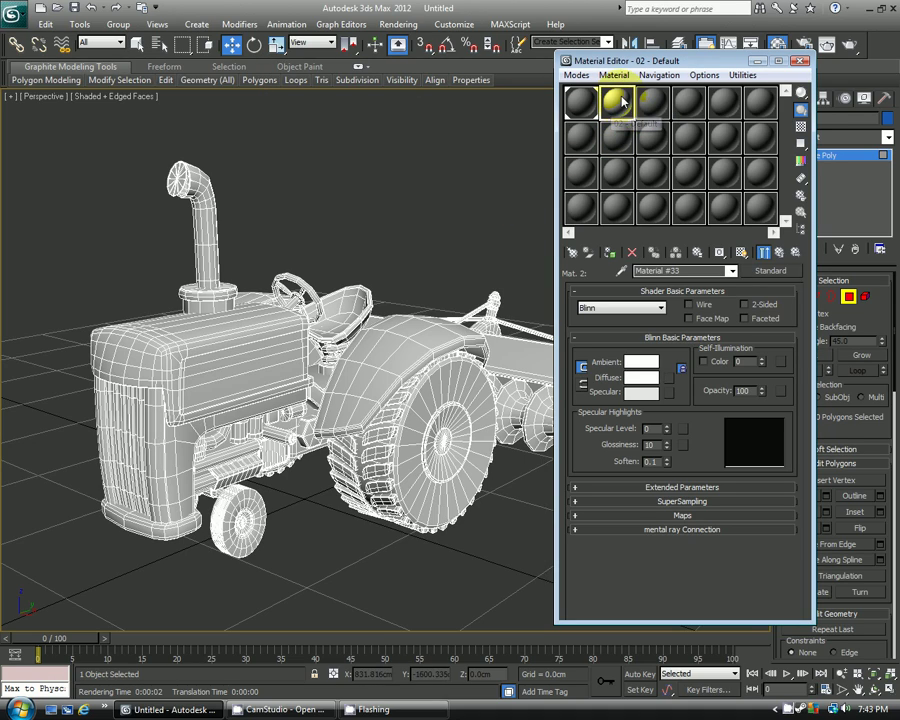
{"action": "left_click", "coordinate": [688, 304]}
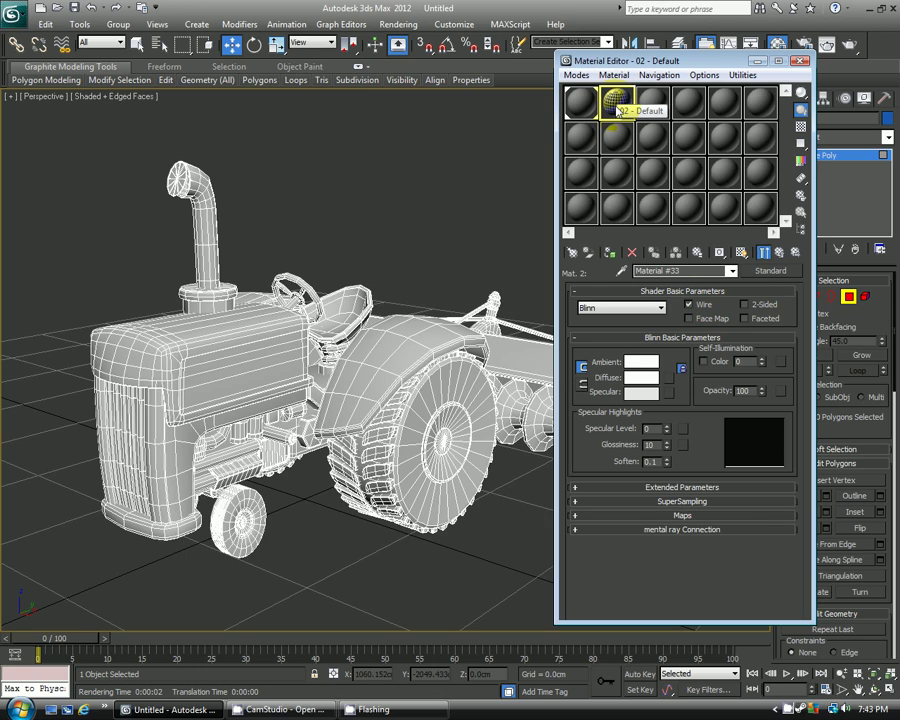
- Leave polygon editing, assign the composite material to the whole tractor object, and deselect it
{"action": "middle_click_drag", "start_coordinate": [398, 237], "coordinate": [374, 217]}
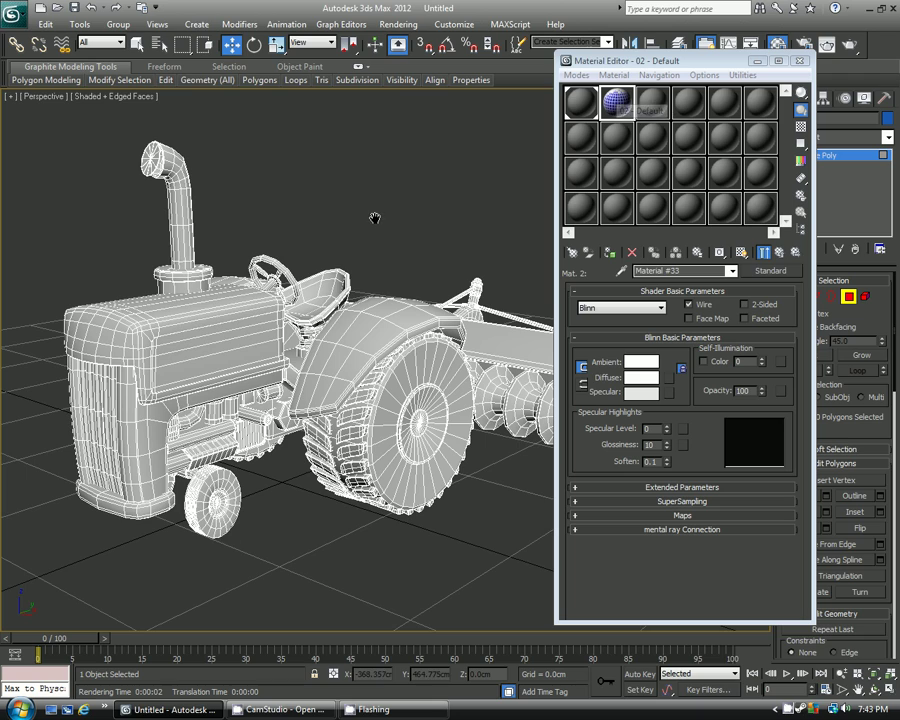
{"action": "left_click", "coordinate": [212, 318]}
{"action": "left_click", "coordinate": [304, 243]}
{"action": "left_click_drag", "start_coordinate": [689, 63], "coordinate": [642, 67]}
{"action": "left_click", "coordinate": [786, 155]}
{"action": "left_click", "coordinate": [815, 155]}
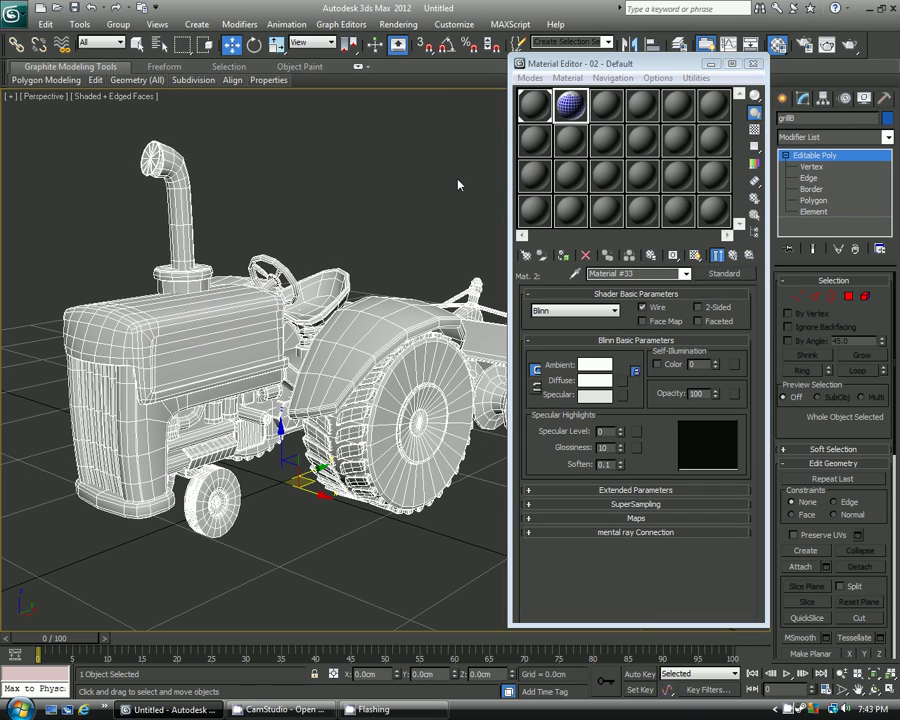
{"action": "left_click", "coordinate": [566, 258]}
{"action": "left_click", "coordinate": [364, 217]}
{"action": "middle_click_drag", "start_coordinate": [364, 217], "coordinate": [333, 247]}
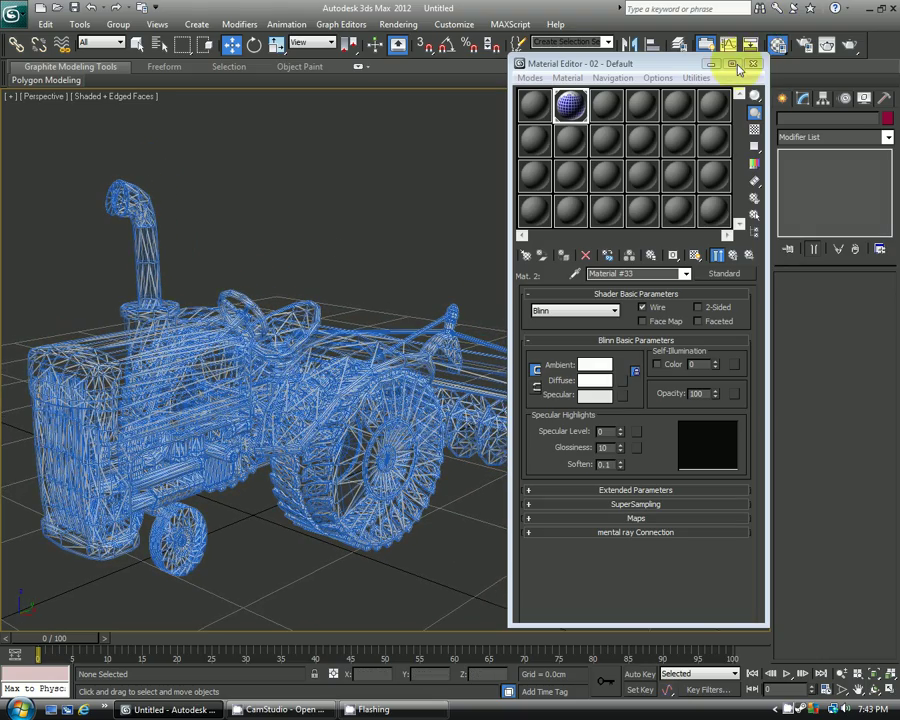
- Render the perspective view to check the composite wireframe material, including the image's alpha channel
{"action": "left_click_drag", "start_coordinate": [662, 62], "coordinate": [800, 175]}
{"action": "middle_click_drag", "start_coordinate": [434, 167], "coordinate": [486, 147]}
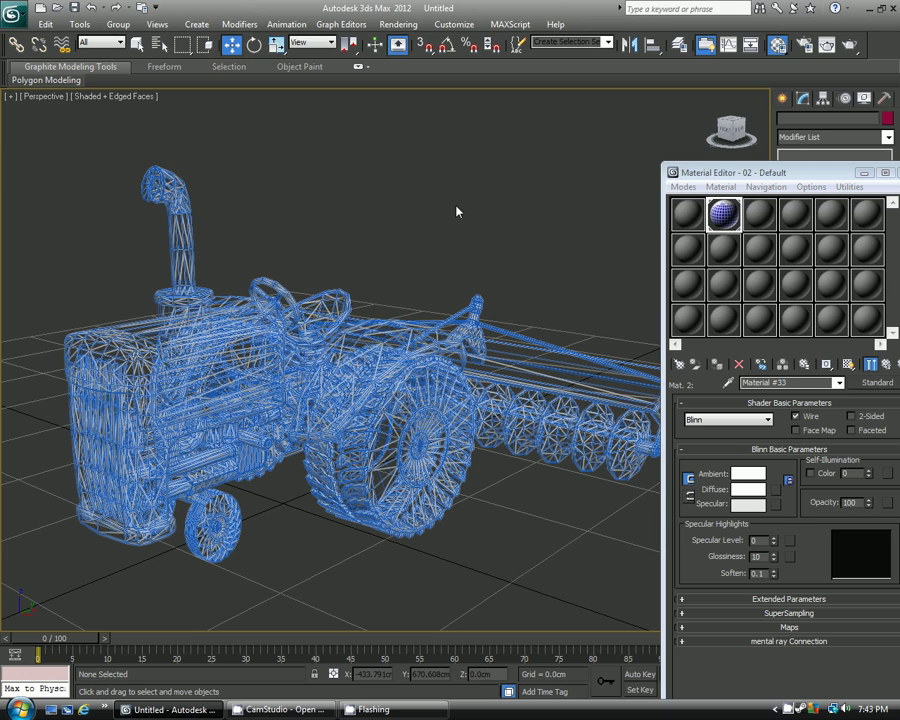
{"action": "key", "text": "shift+q"}
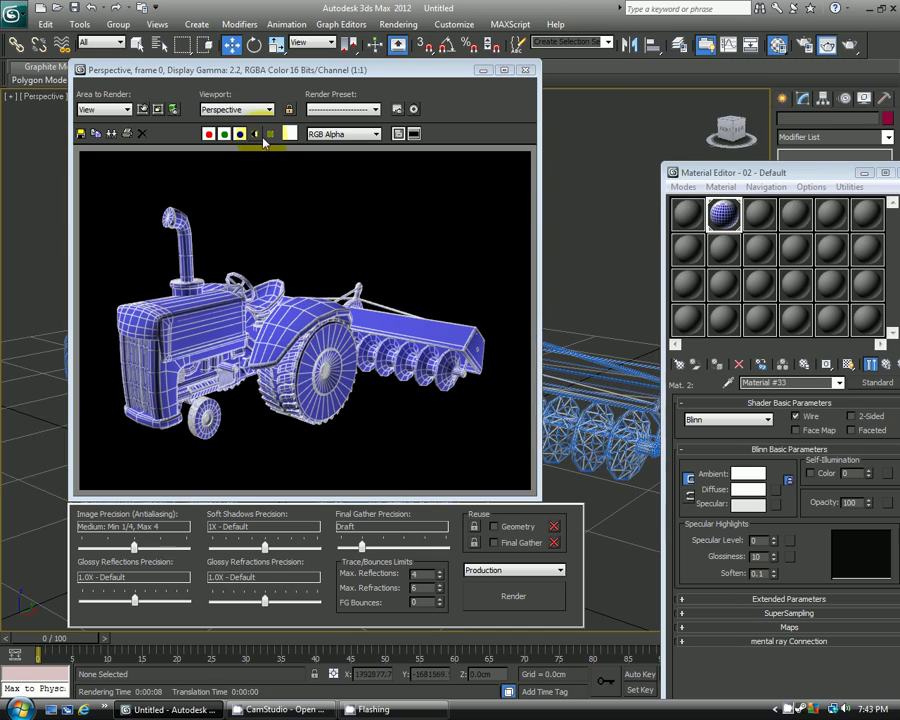
{"action": "left_click", "coordinate": [256, 134]}
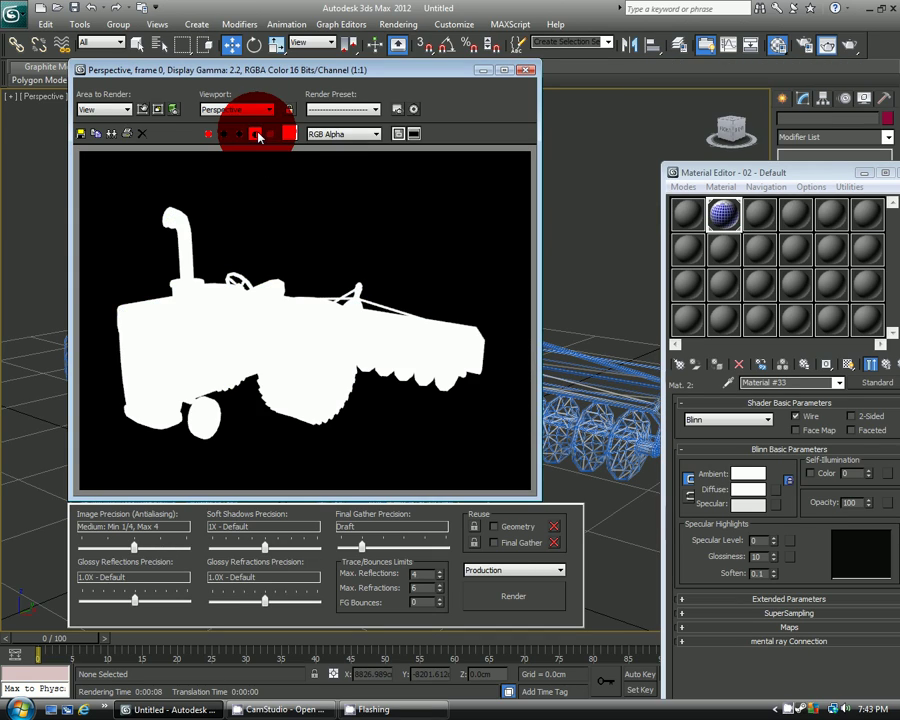
{"action": "left_click", "coordinate": [256, 134]}
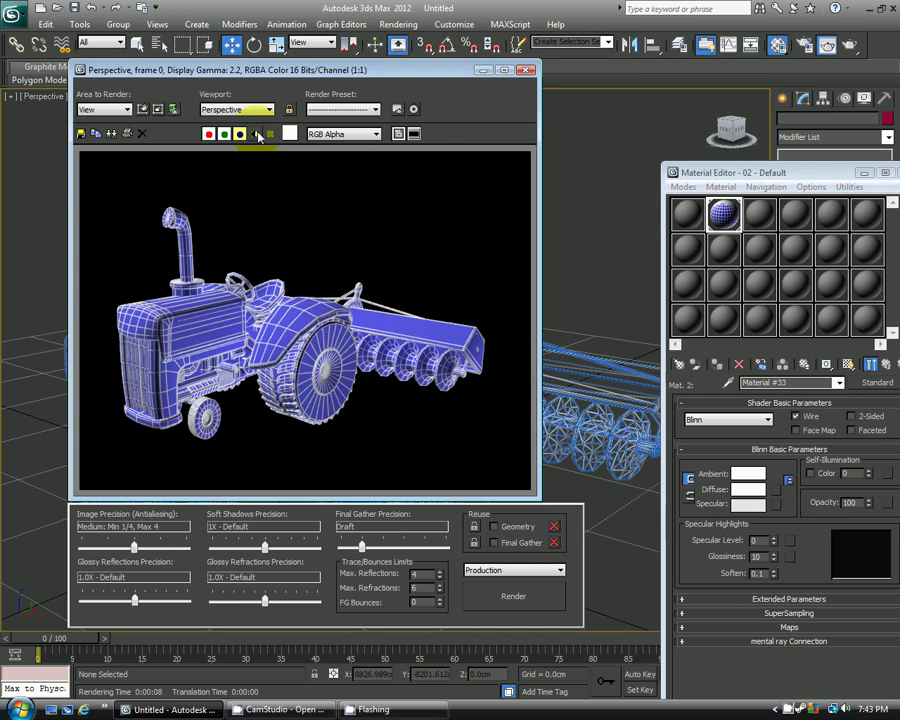
{"action": "left_click", "coordinate": [524, 72]}
- Set the wire size of the composite's white Mat.2 material to 4 pixels
{"action": "left_click_drag", "start_coordinate": [779, 170], "coordinate": [592, 88]}
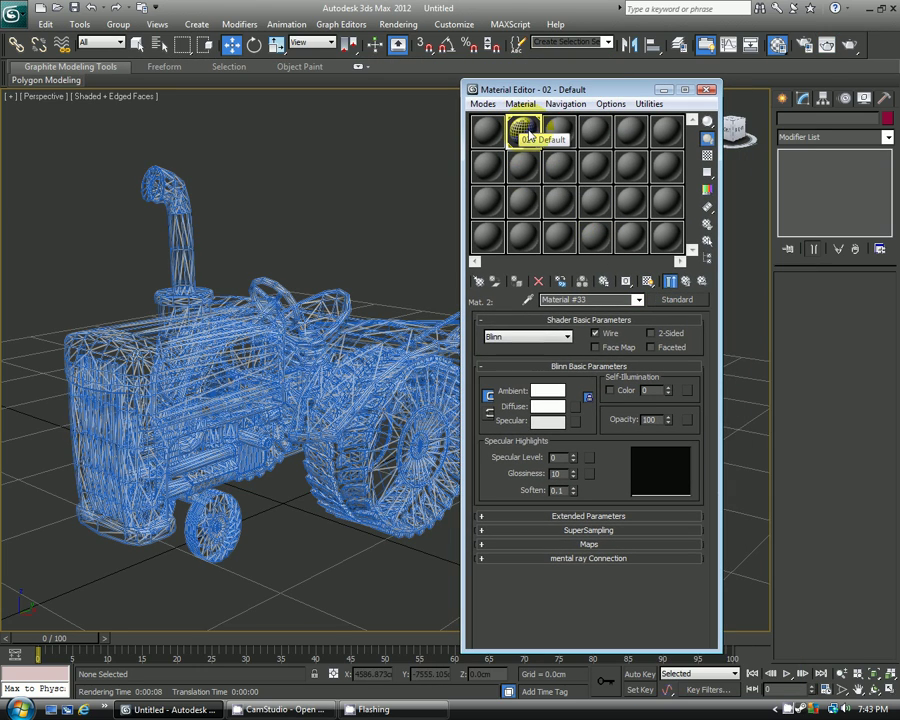
{"action": "left_click", "coordinate": [680, 283]}
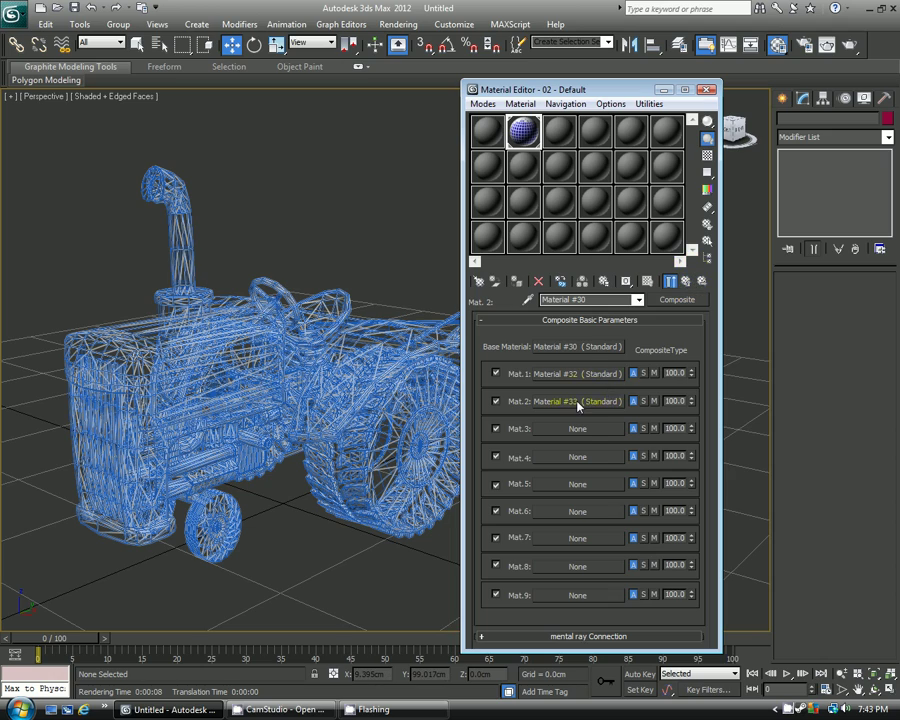
{"action": "left_click", "coordinate": [577, 401]}
{"action": "left_click", "coordinate": [582, 516]}
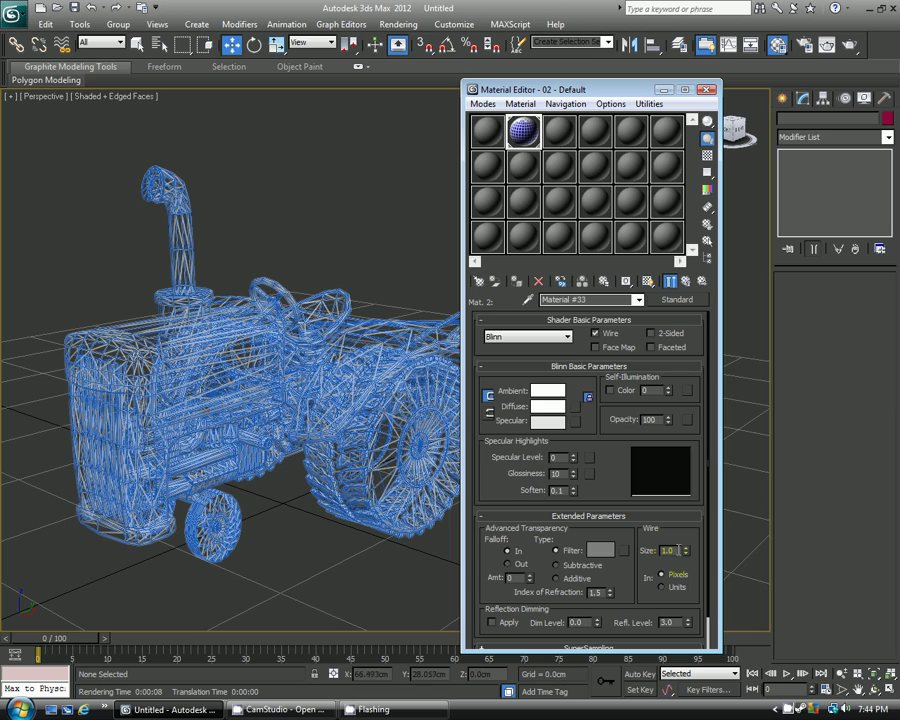
{"action": "left_click_drag", "start_coordinate": [670, 550], "coordinate": [610, 545]}
{"action": "type", "text": "4"}
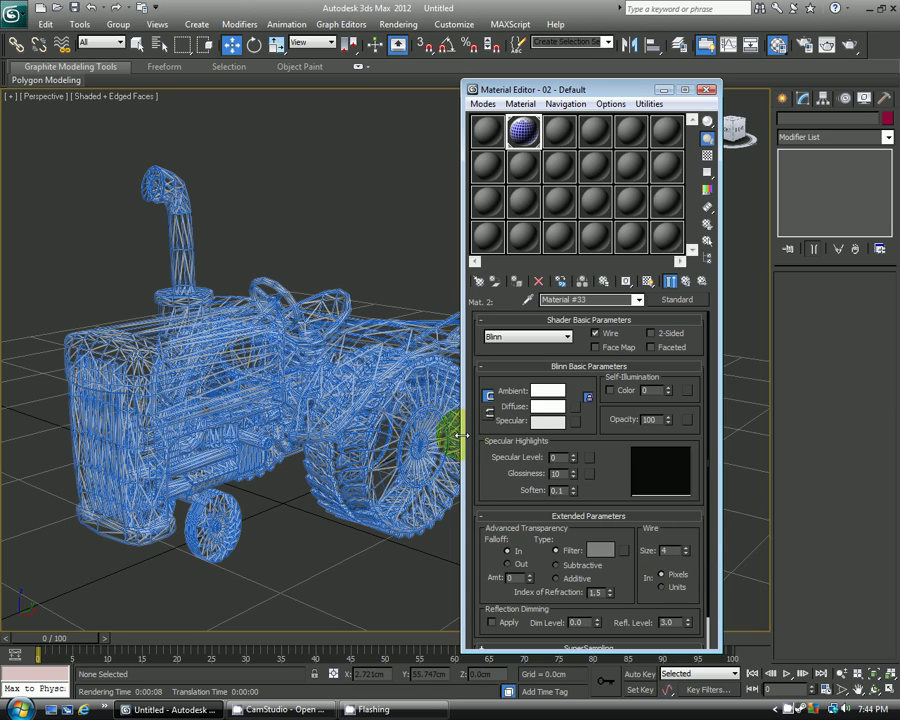
{"action": "key", "text": "Return"}
- Render a closer view of the tractor to inspect the thicker wireframe lines
{"action": "middle_click_drag", "start_coordinate": [288, 374], "coordinate": [314, 378]}
{"action": "scroll", "coordinate": [328, 383], "scroll_direction": "up", "scroll_amount": 3}
{"action": "key", "text": "shift+q"}
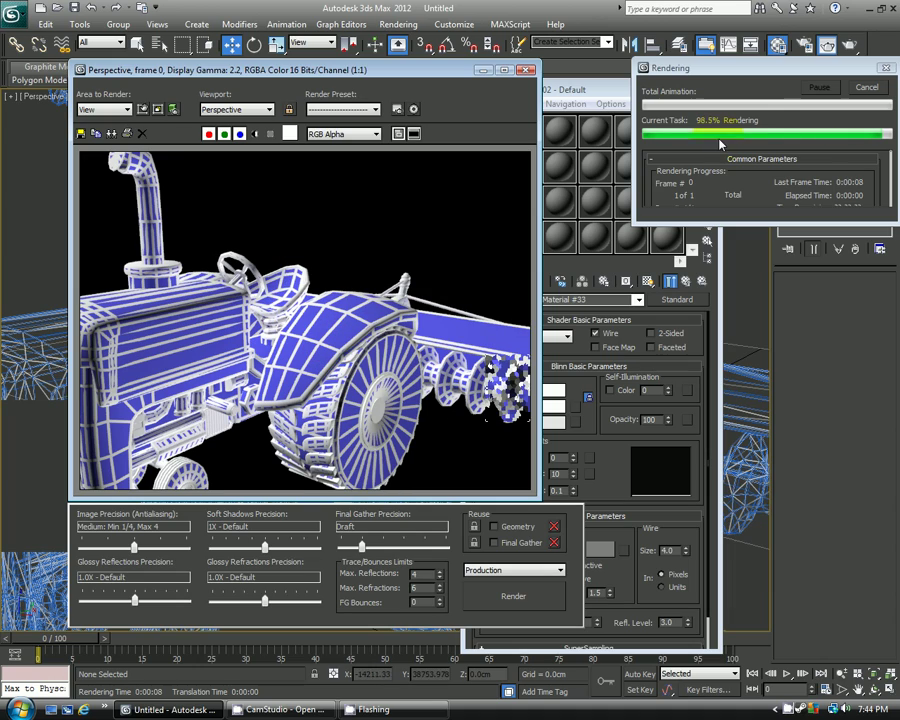
{"action": "left_click", "coordinate": [525, 69]}
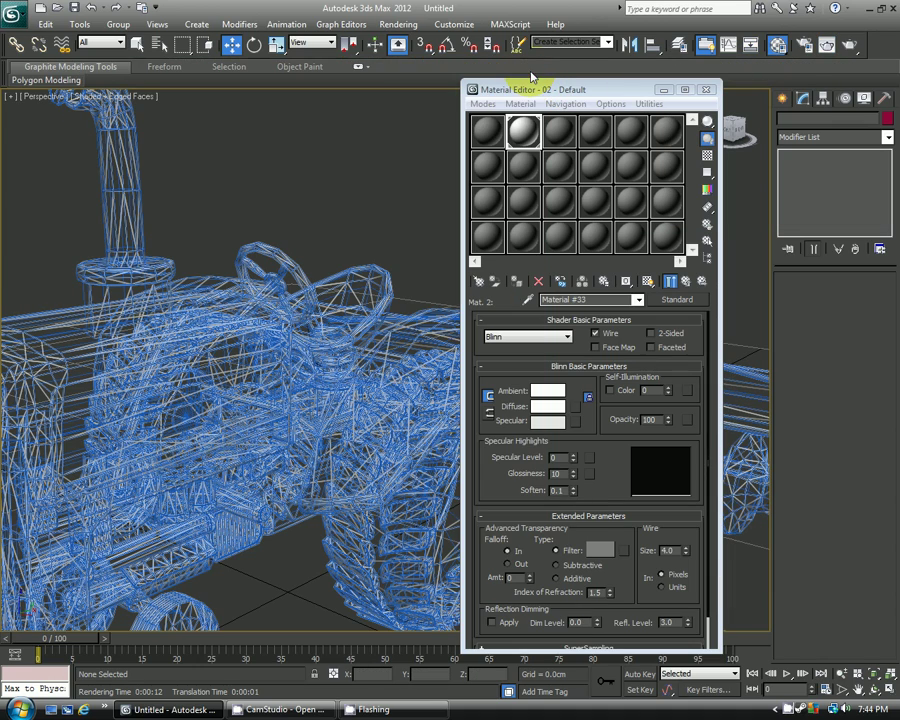
- Enable Wire on the grey 03 - Default material, assign it to the tractor in place of the composite, and deselect the model
{"action": "middle_click_drag", "start_coordinate": [324, 282], "coordinate": [387, 247]}
{"action": "left_click", "coordinate": [561, 134]}
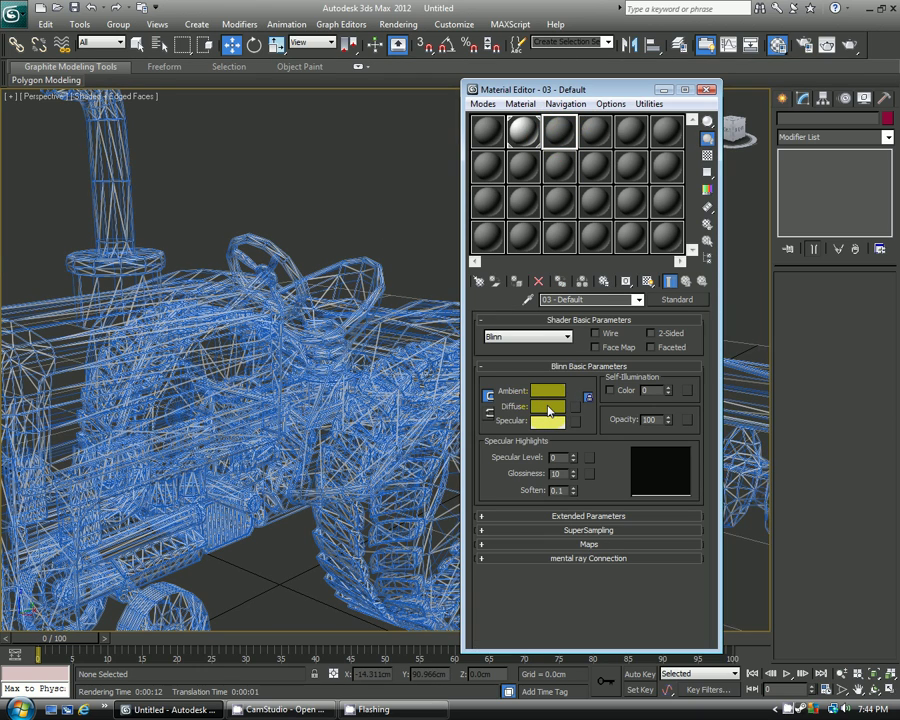
{"action": "left_click", "coordinate": [549, 410]}
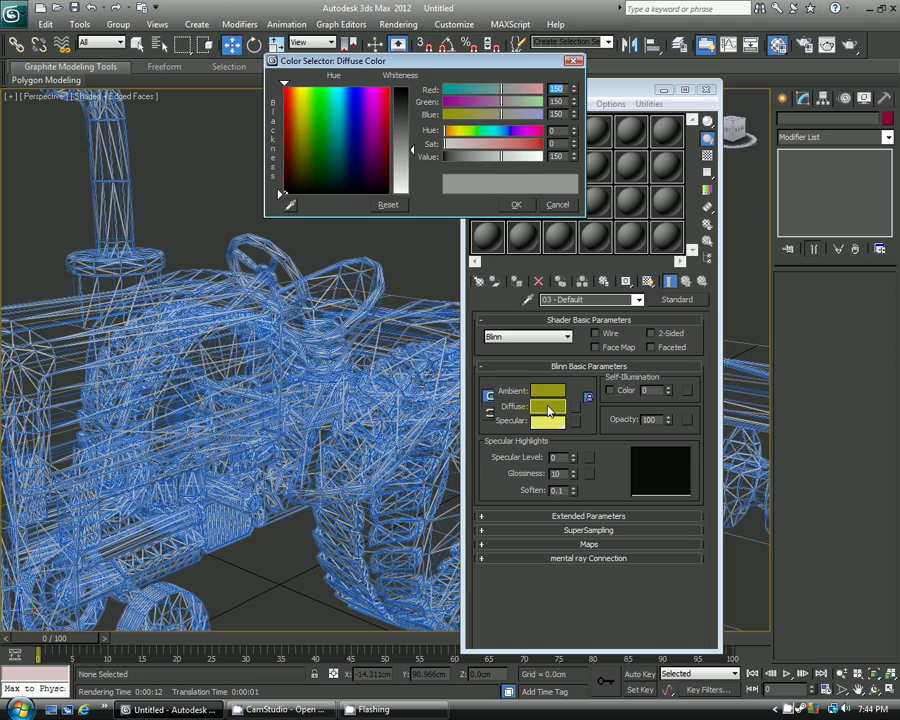
{"action": "left_click", "coordinate": [516, 208]}
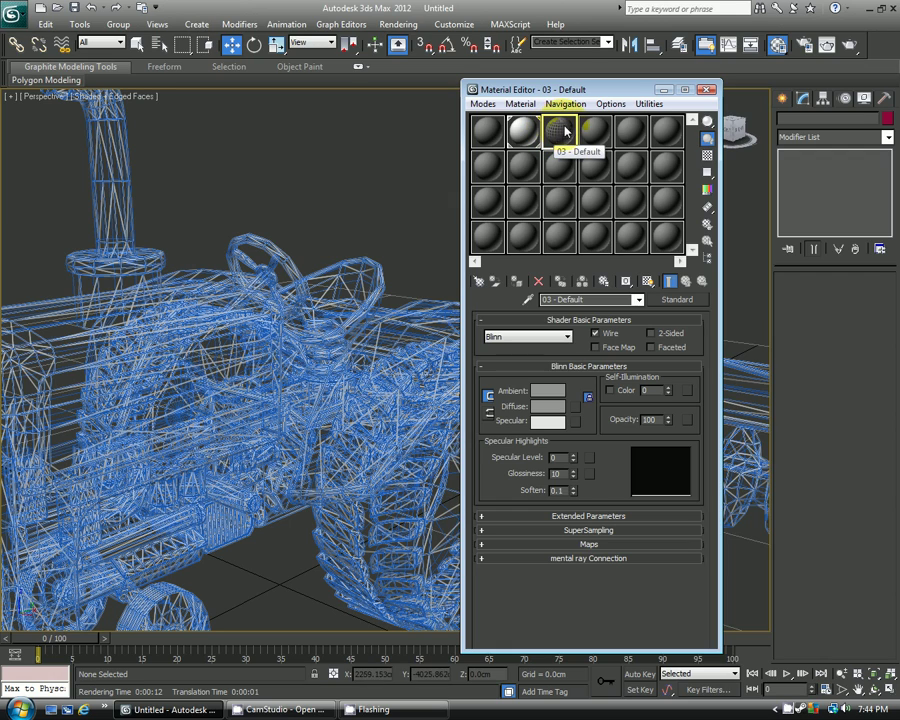
{"action": "left_click", "coordinate": [229, 339]}
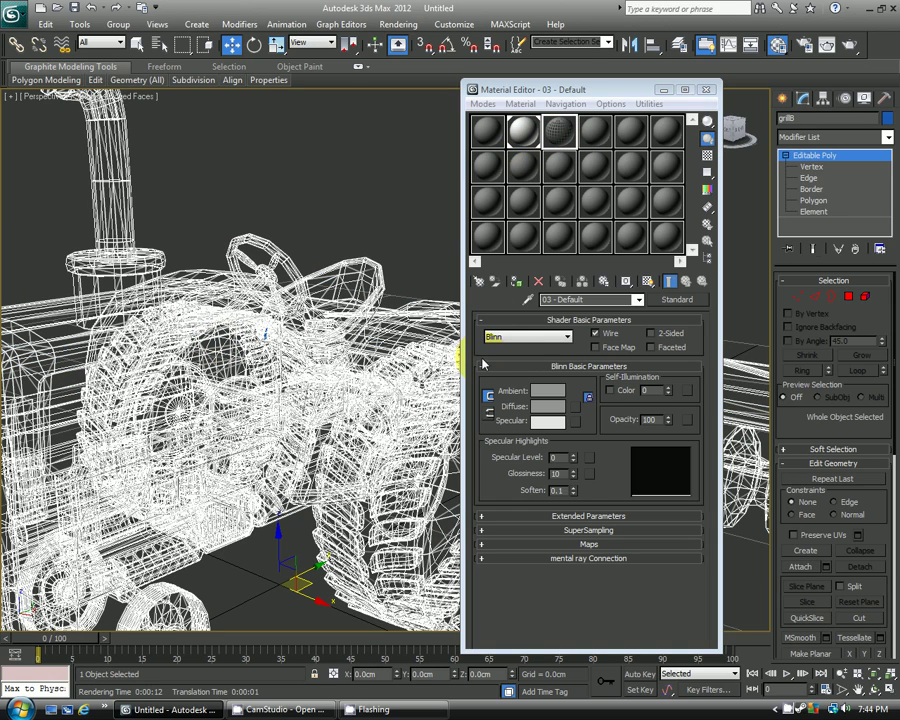
{"action": "left_click", "coordinate": [357, 192]}
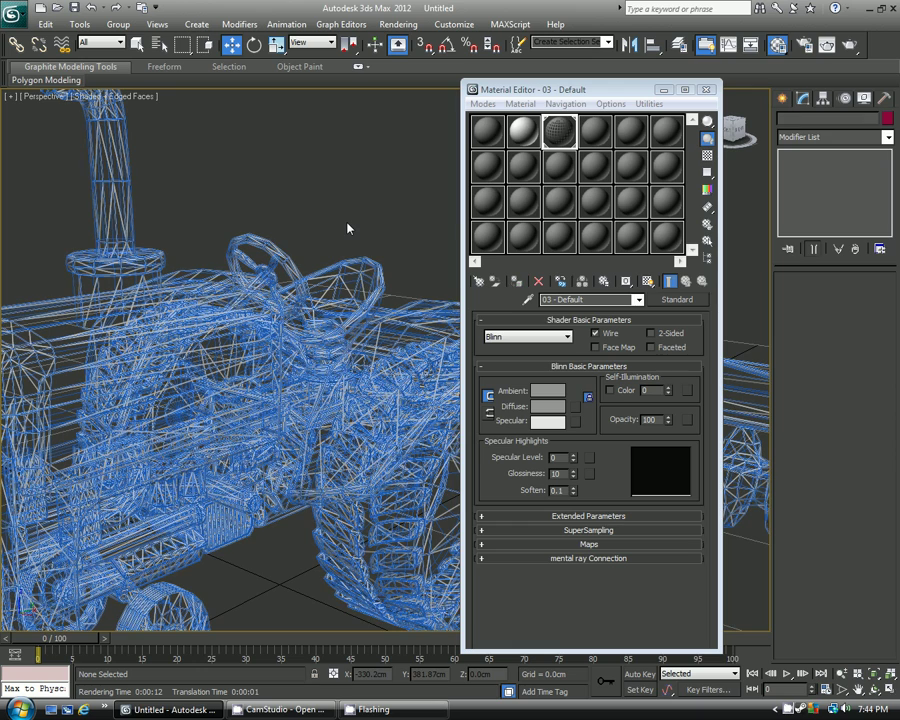
- Render the perspective view to check the wire-only tractor and its alpha channel, and close the render window and Material Editor
{"action": "key", "text": "shift+q"}
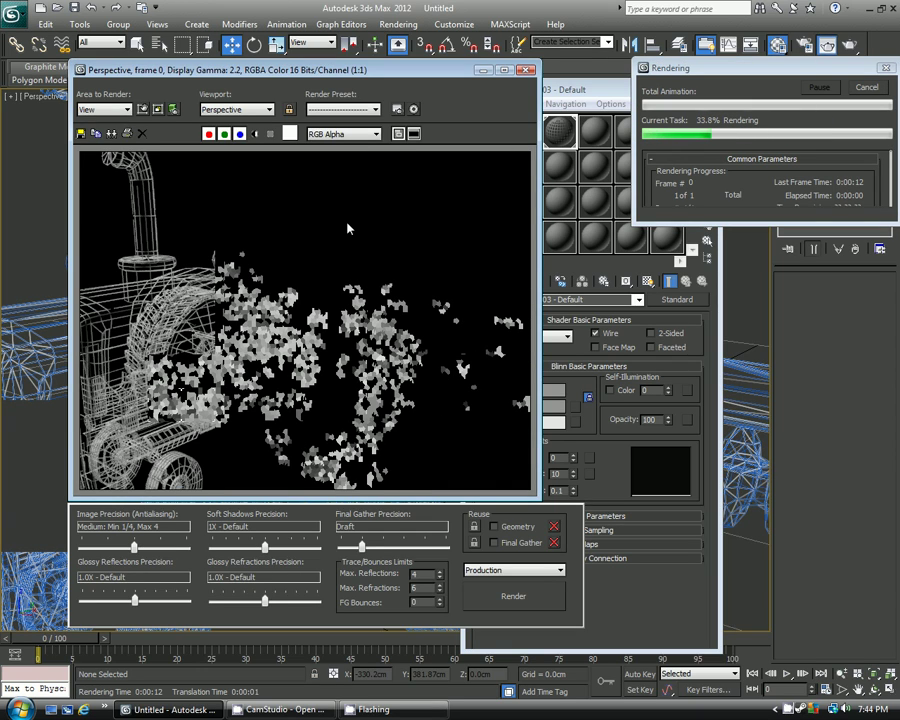
{"action": "left_click", "coordinate": [255, 134]}
{"action": "left_click", "coordinate": [255, 135]}
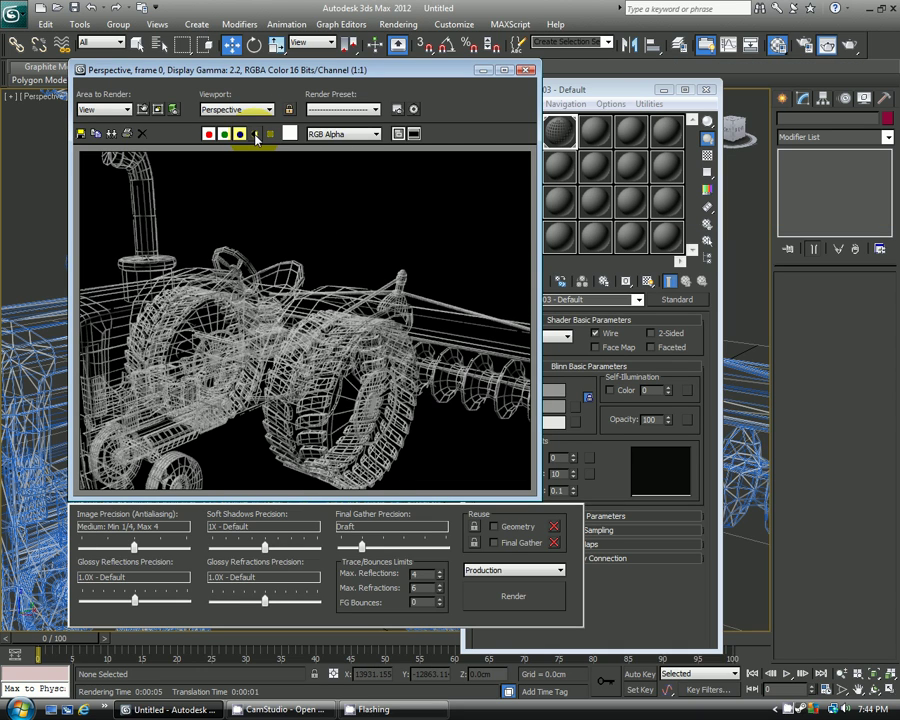
{"action": "left_click", "coordinate": [255, 135]}
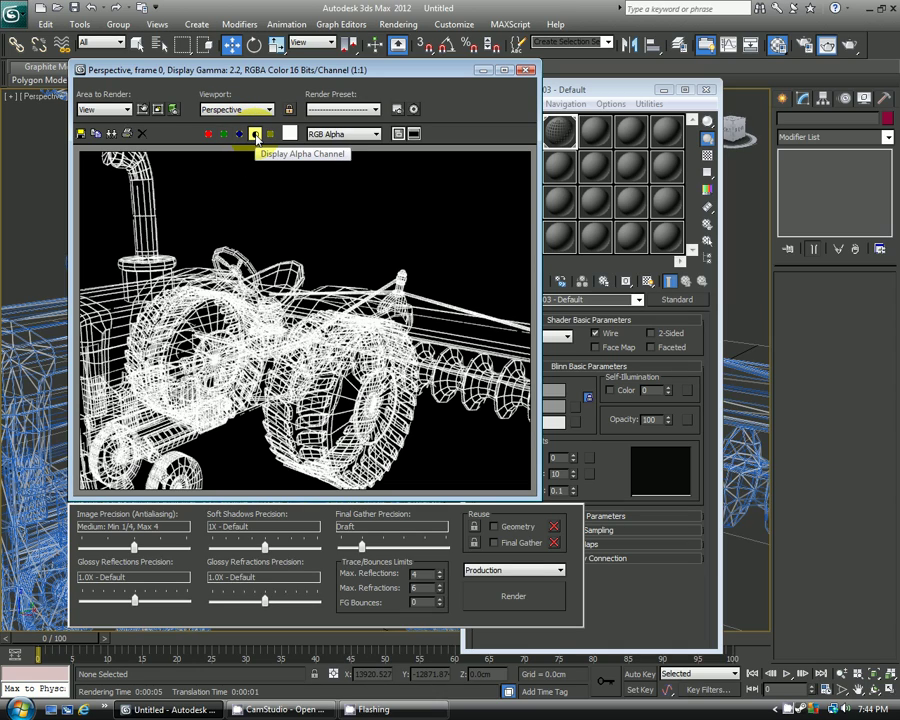
{"action": "left_click", "coordinate": [572, 88]}
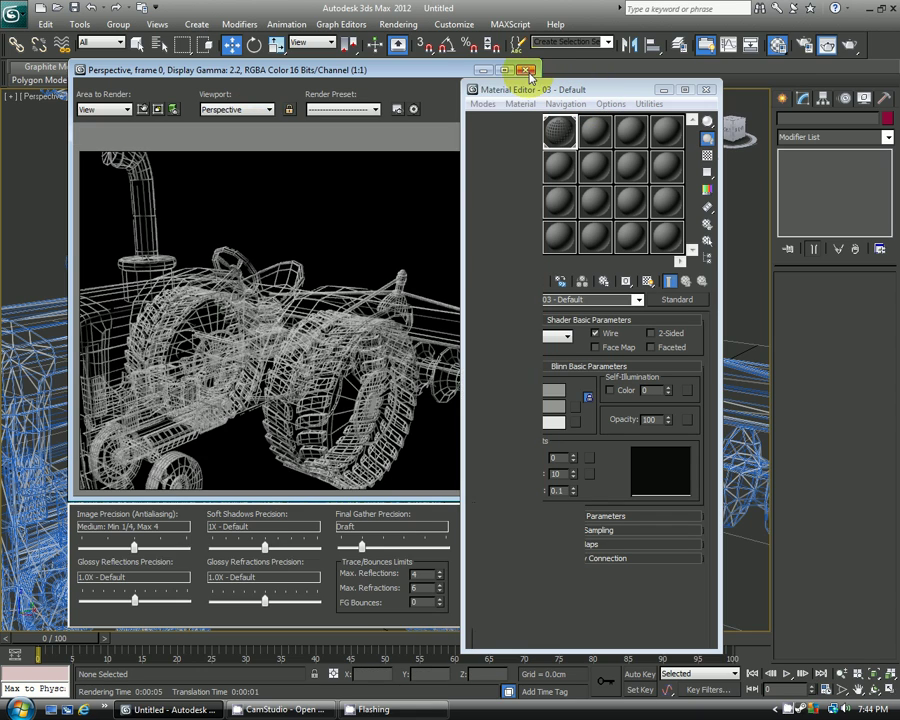
{"action": "left_click", "coordinate": [529, 71]}
{"action": "scroll", "coordinate": [310, 265], "scroll_direction": "down", "scroll_amount": 4}
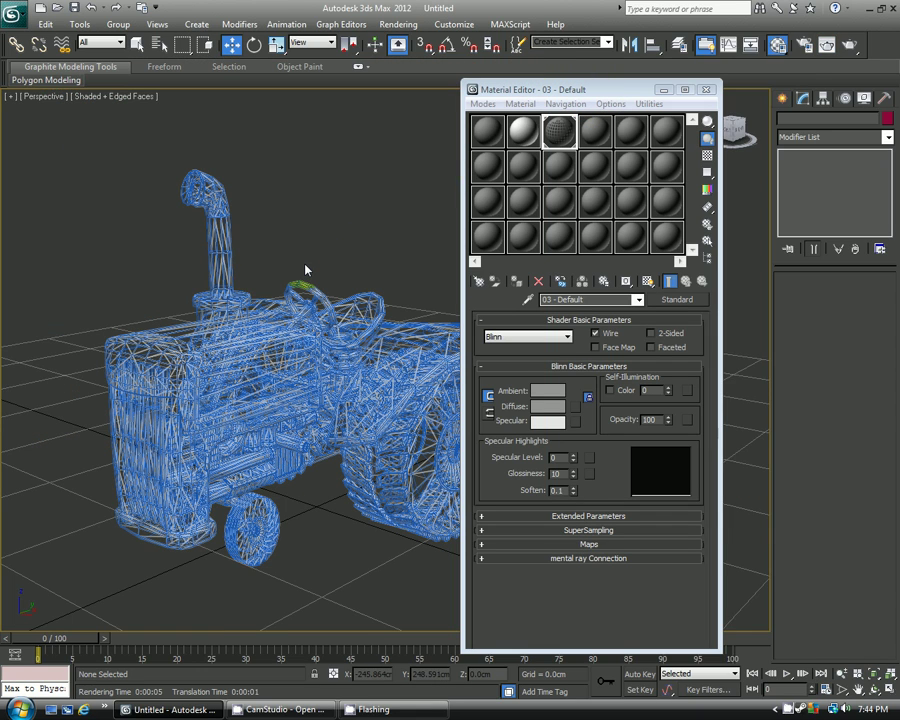
{"action": "left_click", "coordinate": [706, 89]}
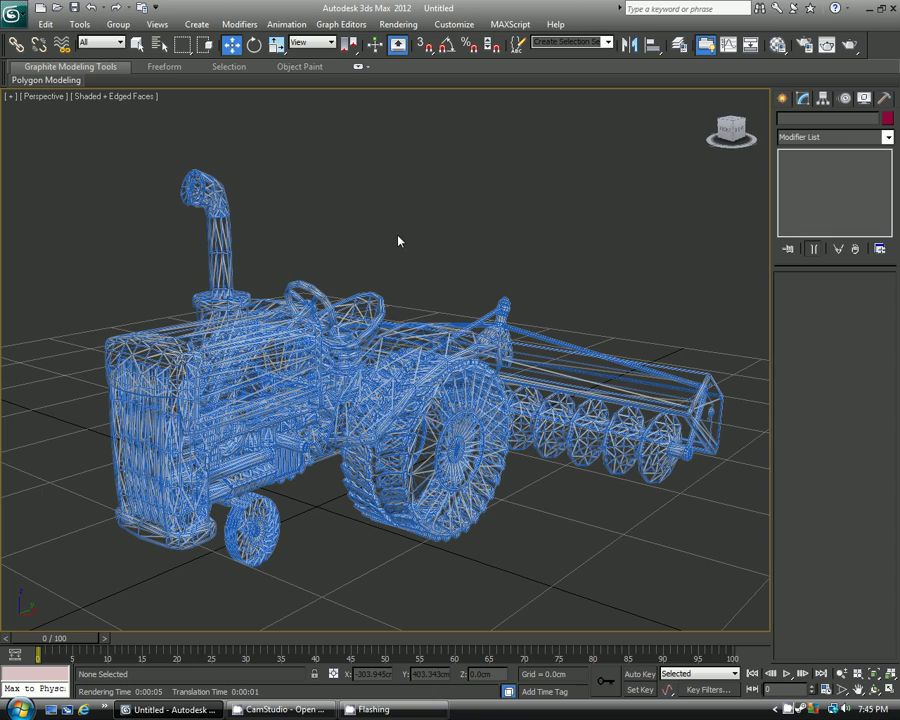